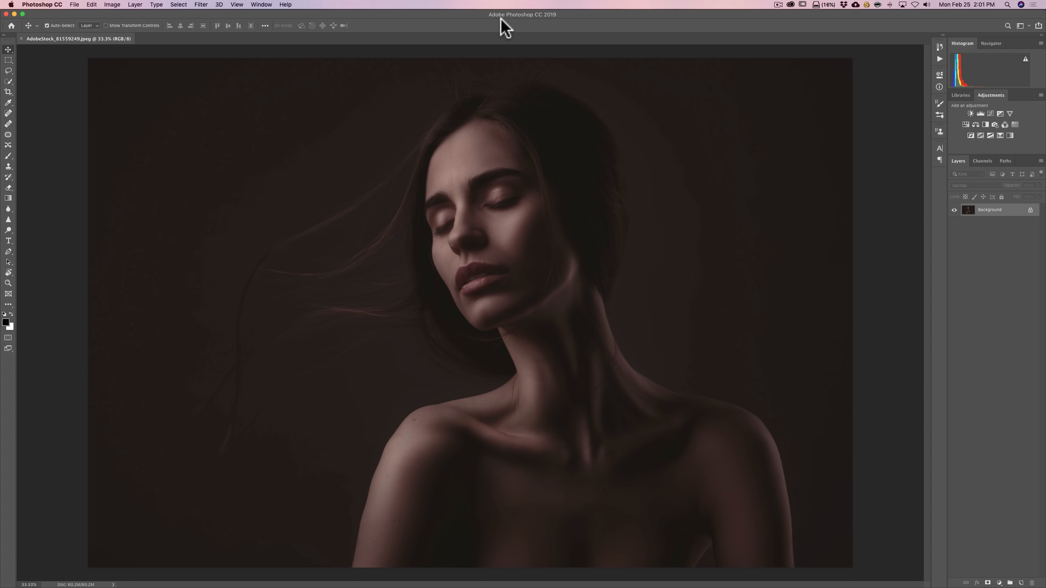
Convert the Background layer to a Smart Object
click(1005, 210)
right_click(951, 170)
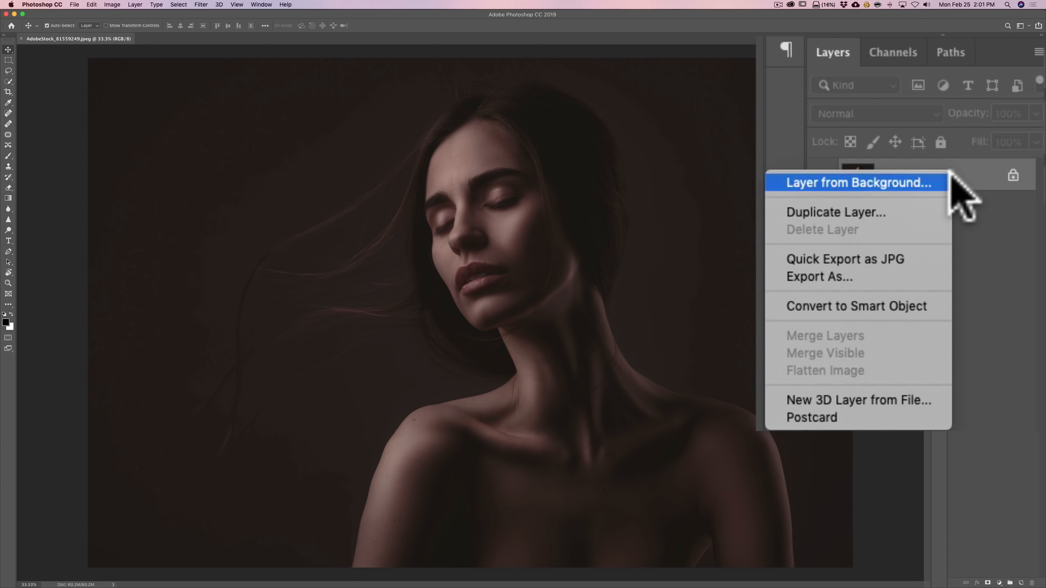
click(892, 304)
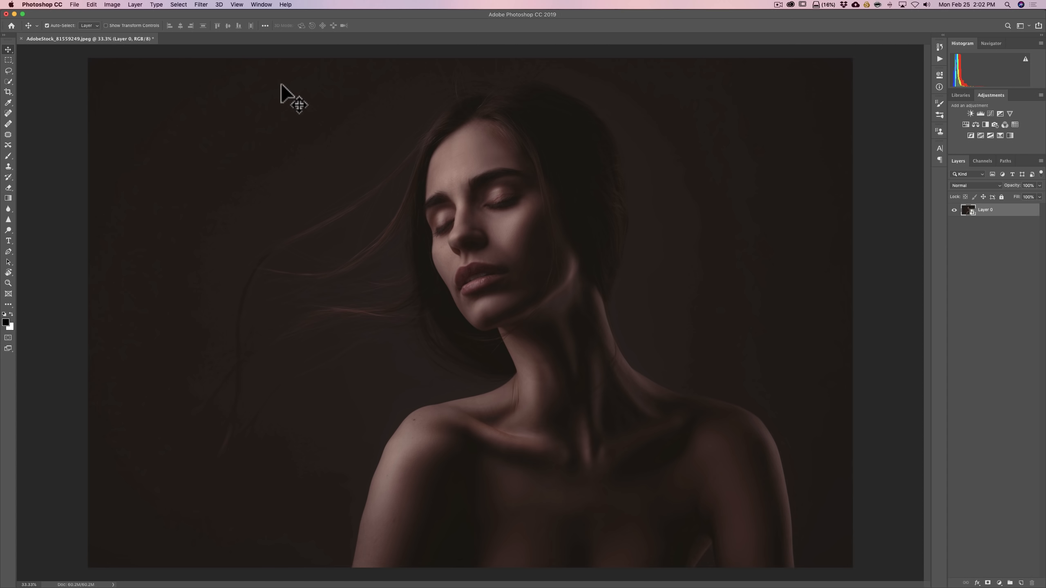
Launch the Nik Collection's Analog Efex Pro 2 filter on the layer and dismiss the Smart Object warning
click(201, 5)
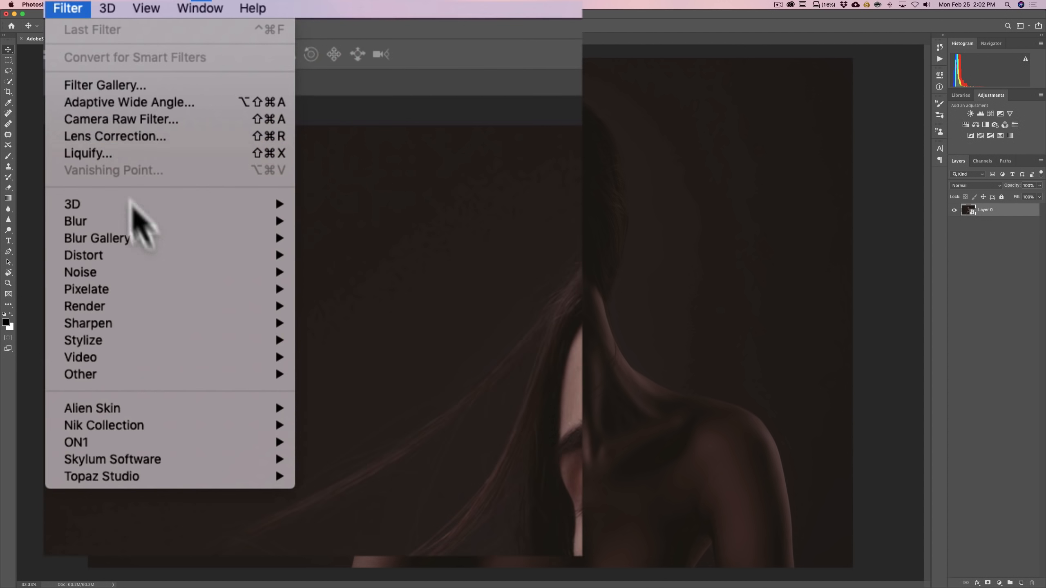
mouse_move(204, 425)
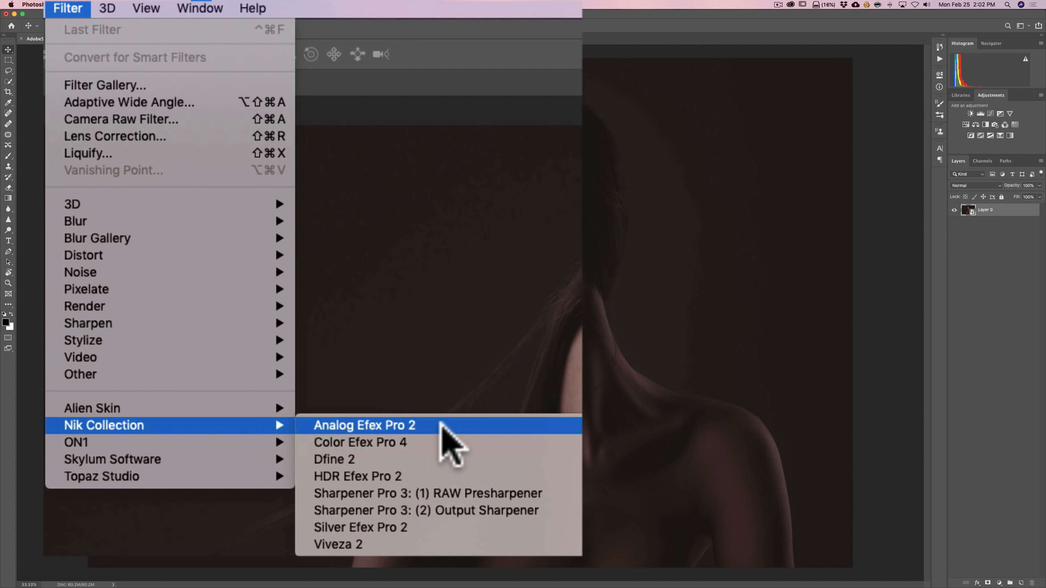
click(442, 425)
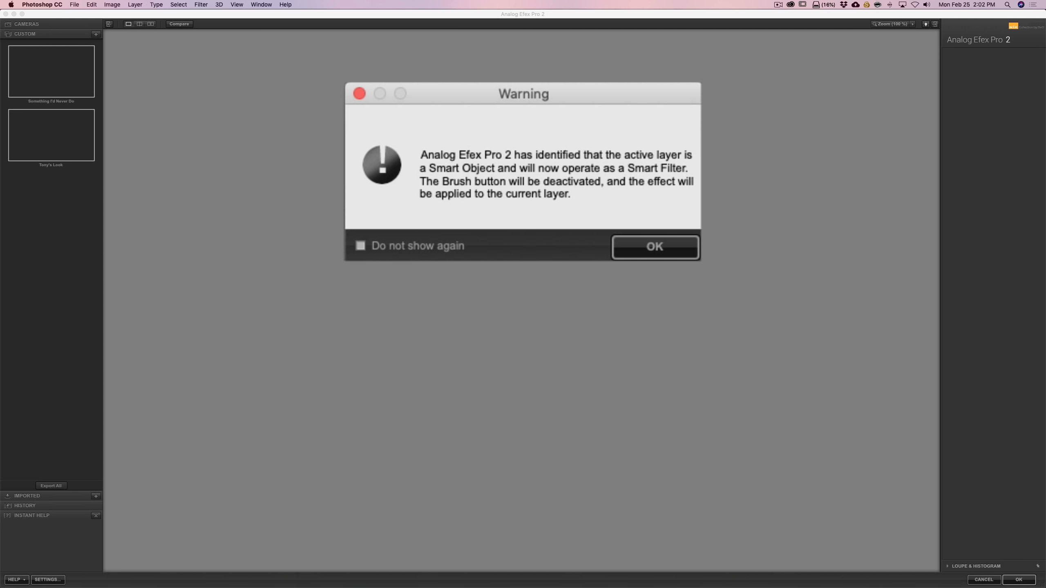
mouse_move(891, 585)
click(573, 201)
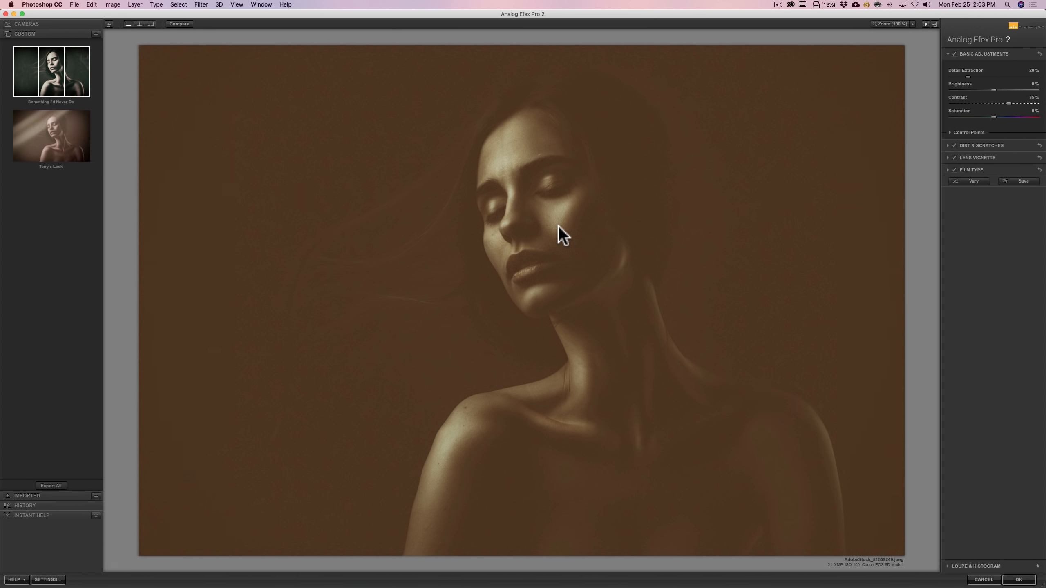
Preview the custom preset with light leaks, and apply the custom preset "Something I'd Never Do" instead
mouse_move(45, 131)
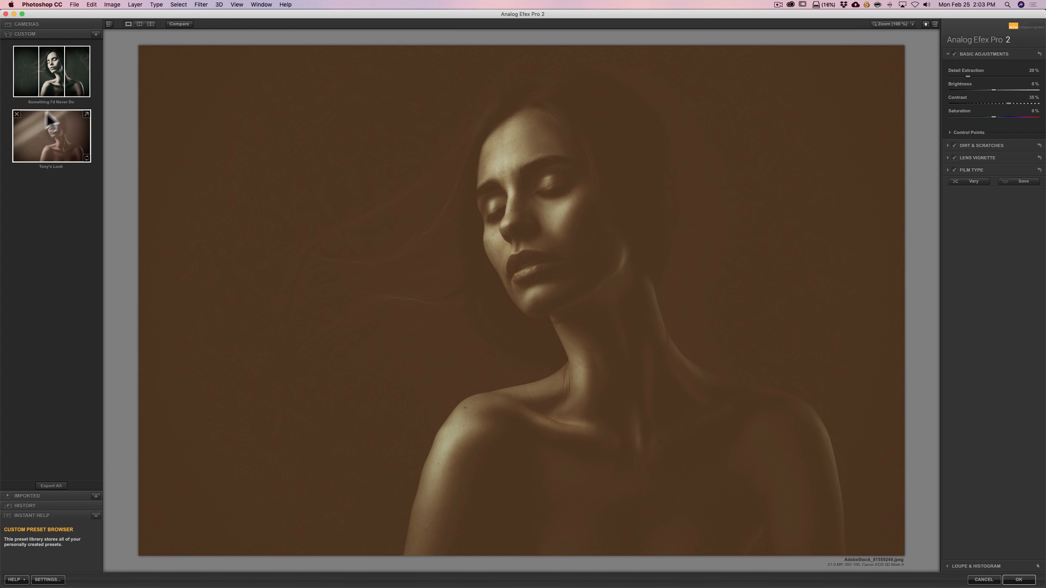
click(64, 129)
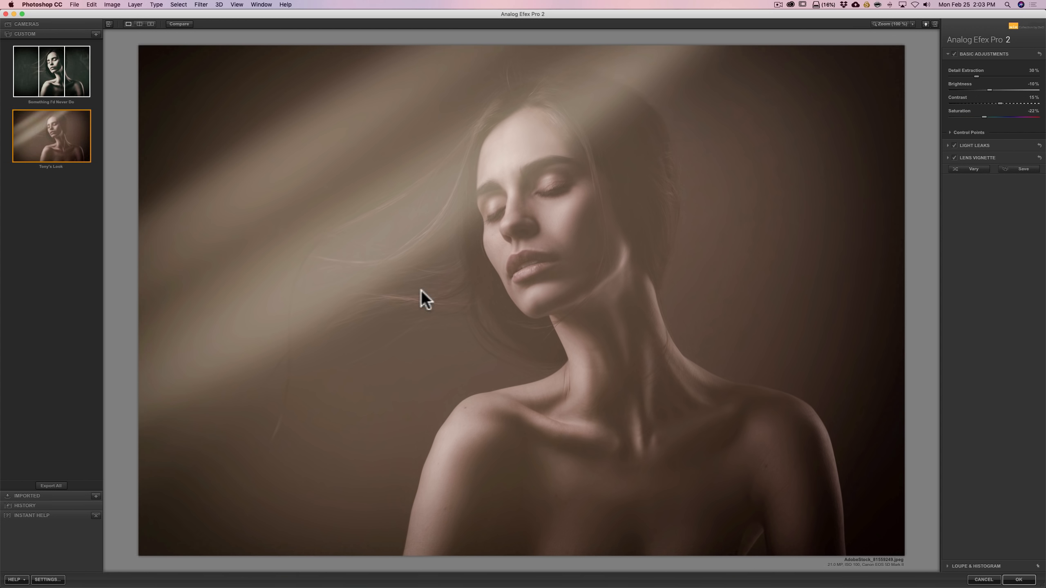
click(59, 80)
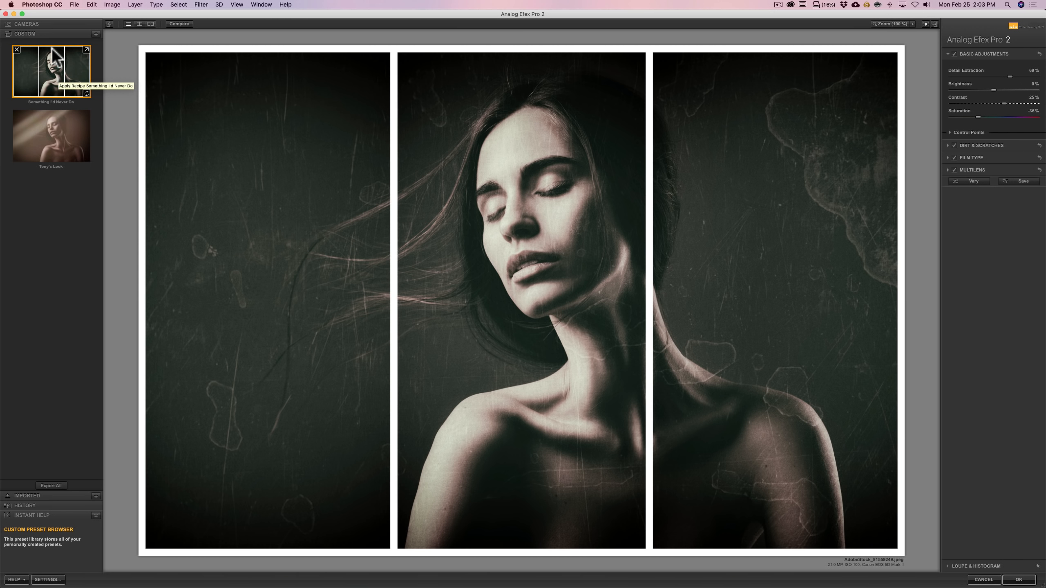
Switch from the Classic Camera presets to the Camera Kit for building a custom camera
click(51, 25)
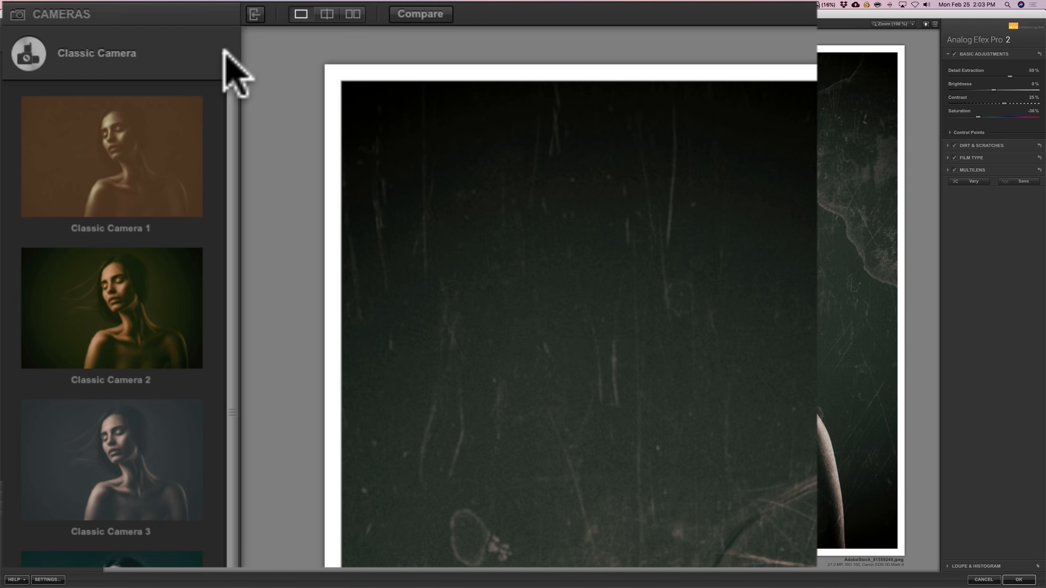
click(123, 29)
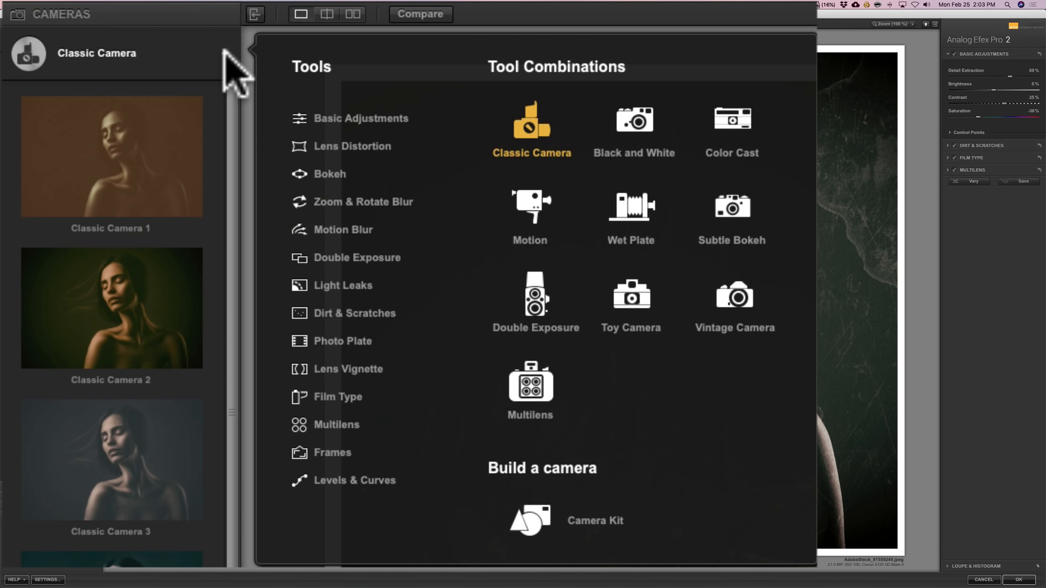
click(537, 530)
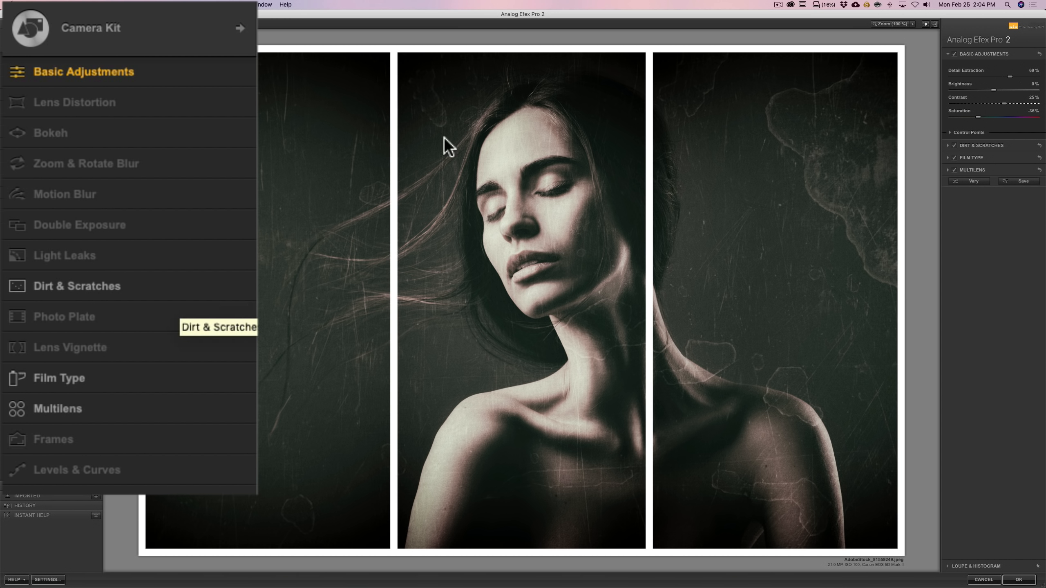
Remove the Multilens, Film Type and Dirt & Scratches tools from the camera kit, keeping only Basic Adjustments
mouse_move(197, 406)
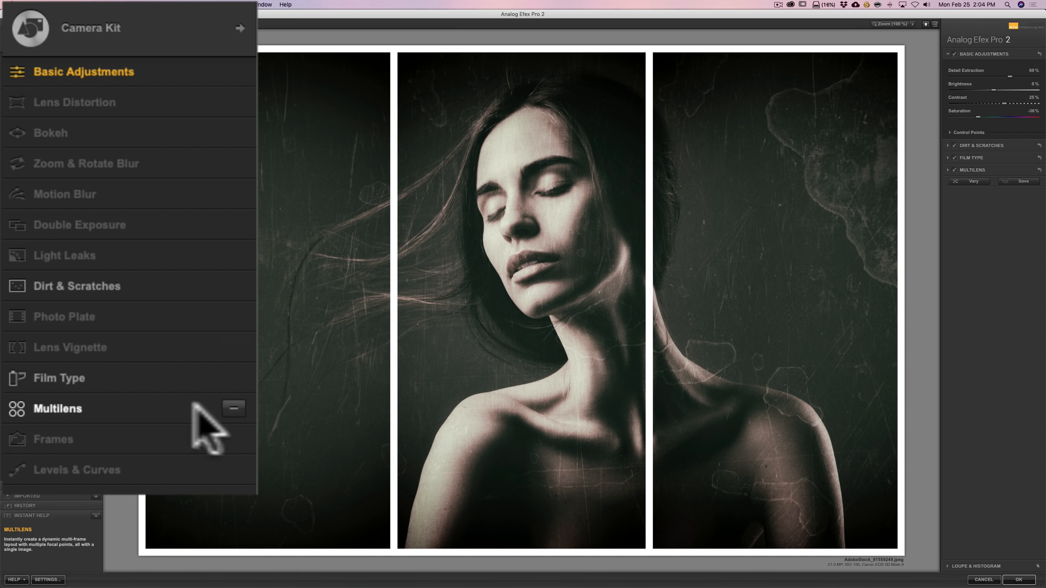
click(233, 407)
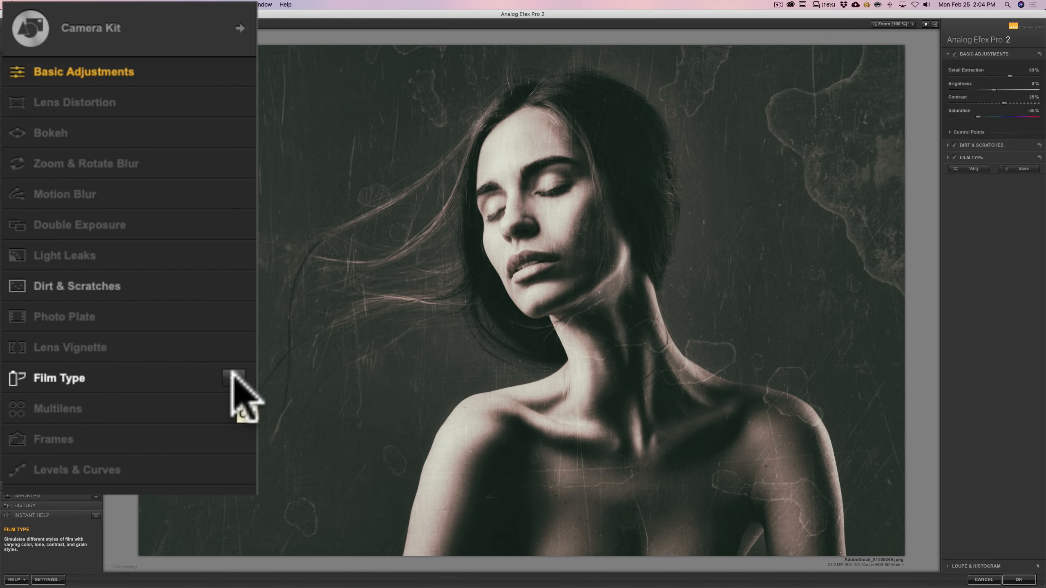
click(233, 378)
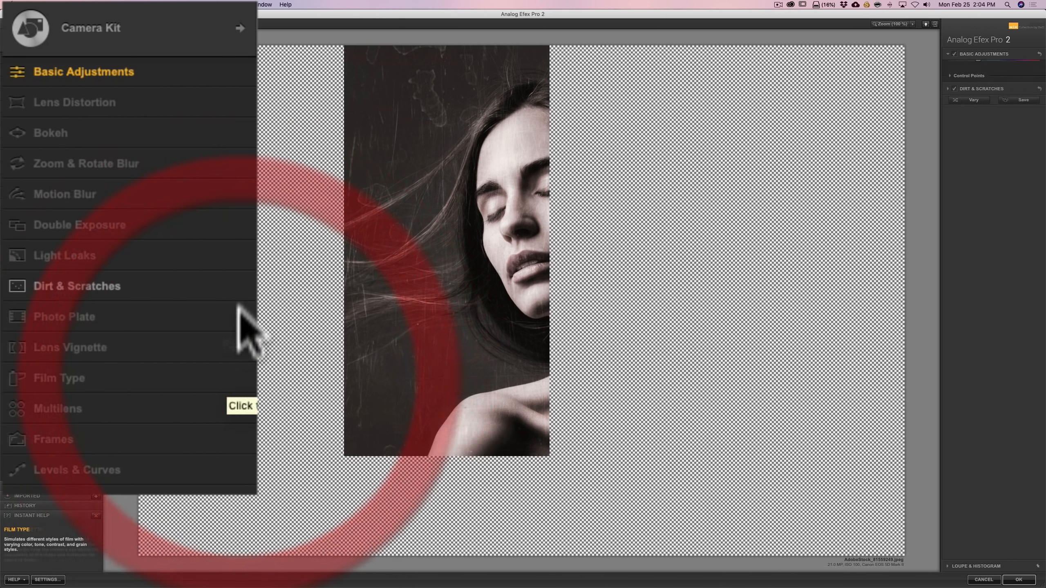
click(234, 286)
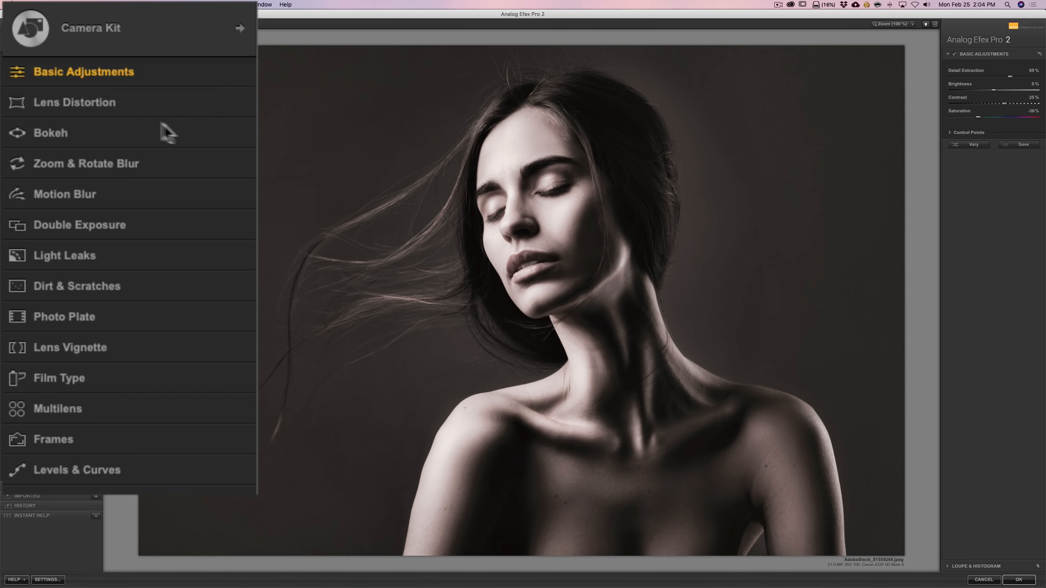
Add the Double Exposure tool to the camera kit, try Zoom Strength at 0%, and set it to 97%
click(233, 226)
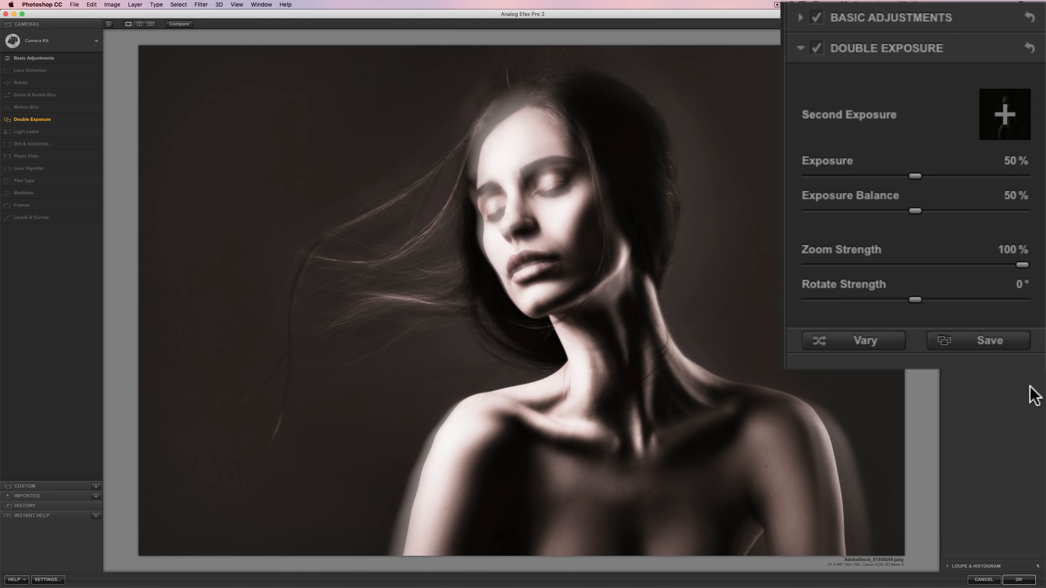
mouse_move(779, 471)
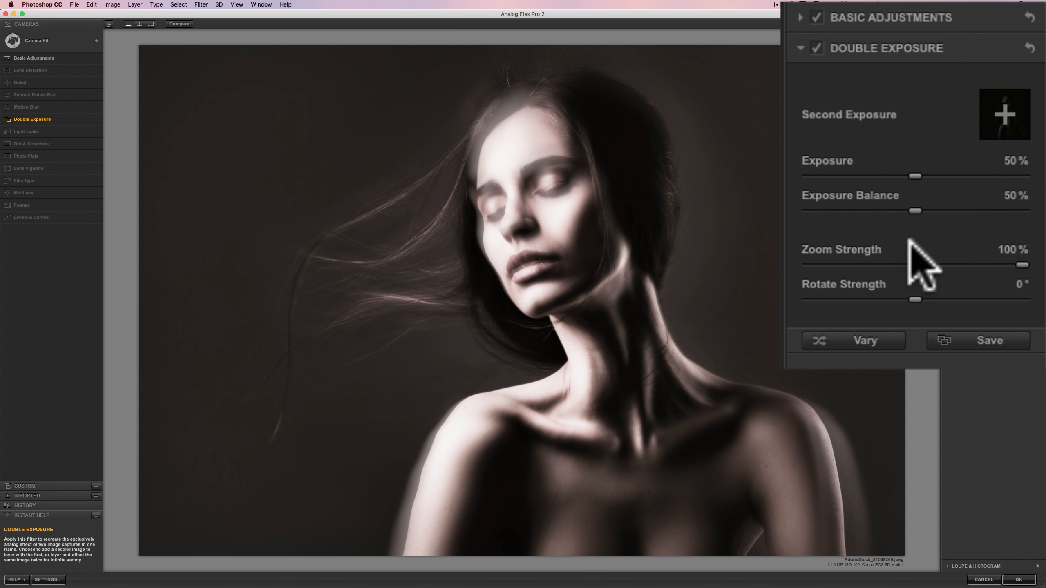
mouse_move(855, 516)
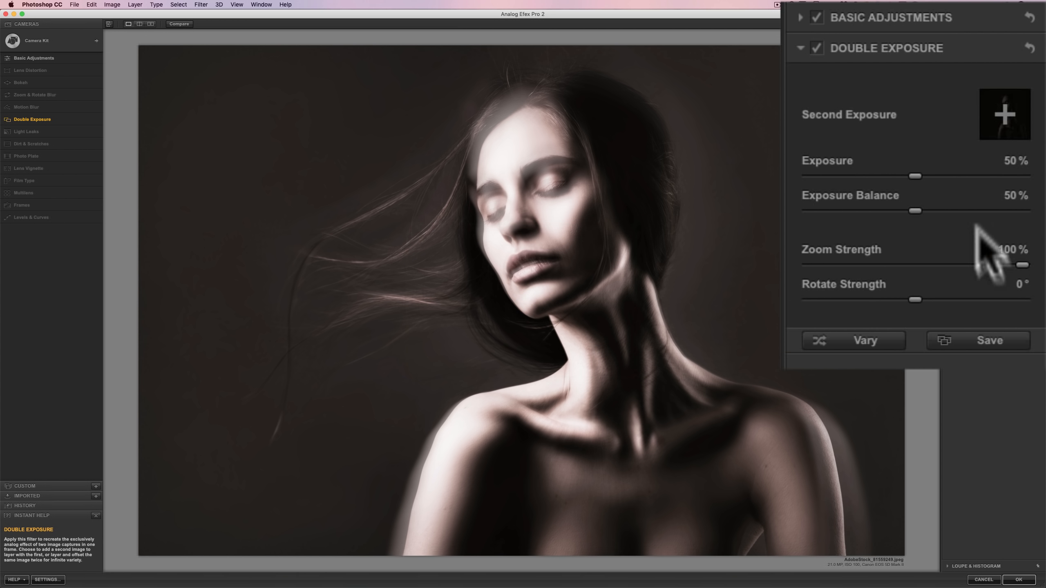
drag(1014, 258, 808, 264)
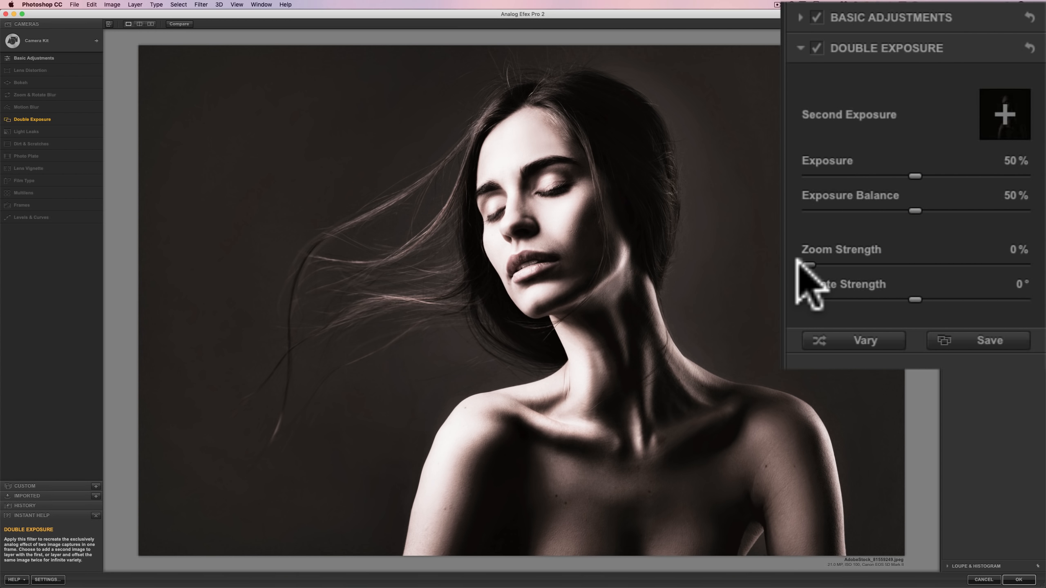
drag(809, 265, 1012, 268)
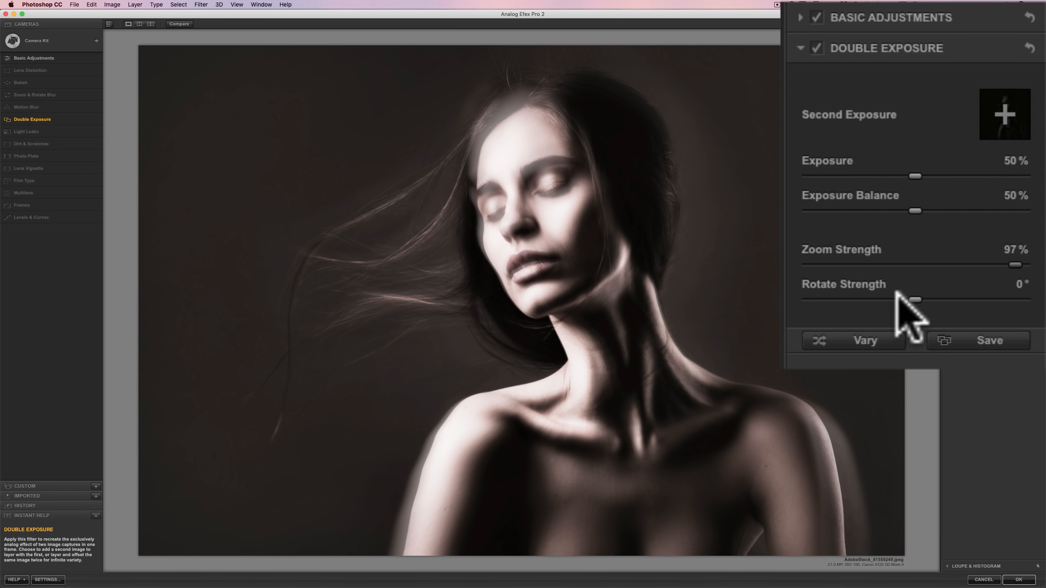
Try the double exposure's Rotate Strength at 360°, and set it to -47°
drag(912, 296, 1041, 299)
mouse_move(407, 68)
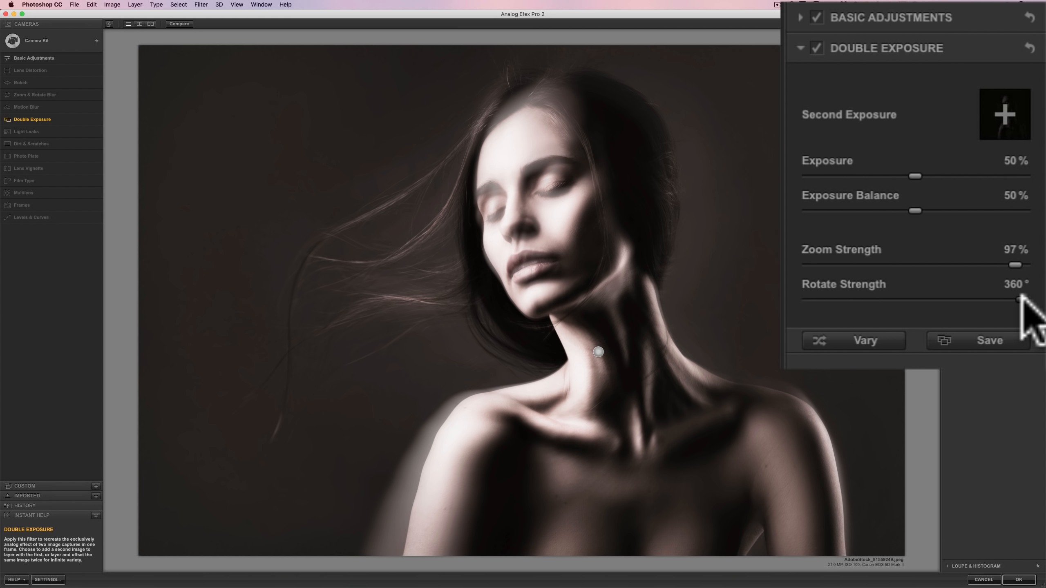
drag(1022, 299, 901, 299)
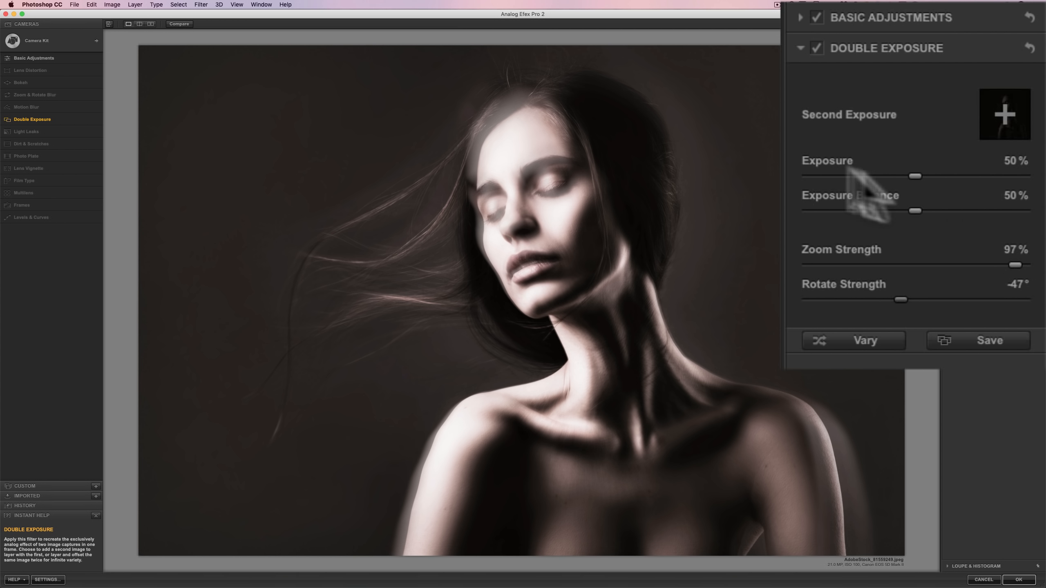
Set the double exposure's Exposure to 58% and its Exposure Balance to 35%
mouse_move(913, 177)
mouse_down()
mouse_move(1016, 177)
mouse_move(810, 175)
mouse_move(910, 191)
mouse_move(932, 175)
mouse_up()
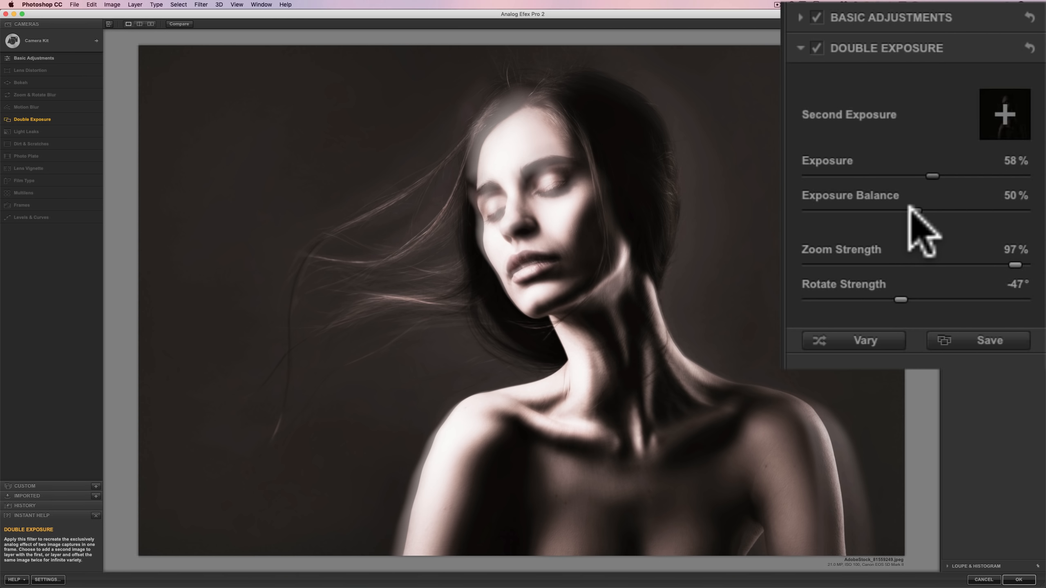
drag(913, 208, 1042, 201)
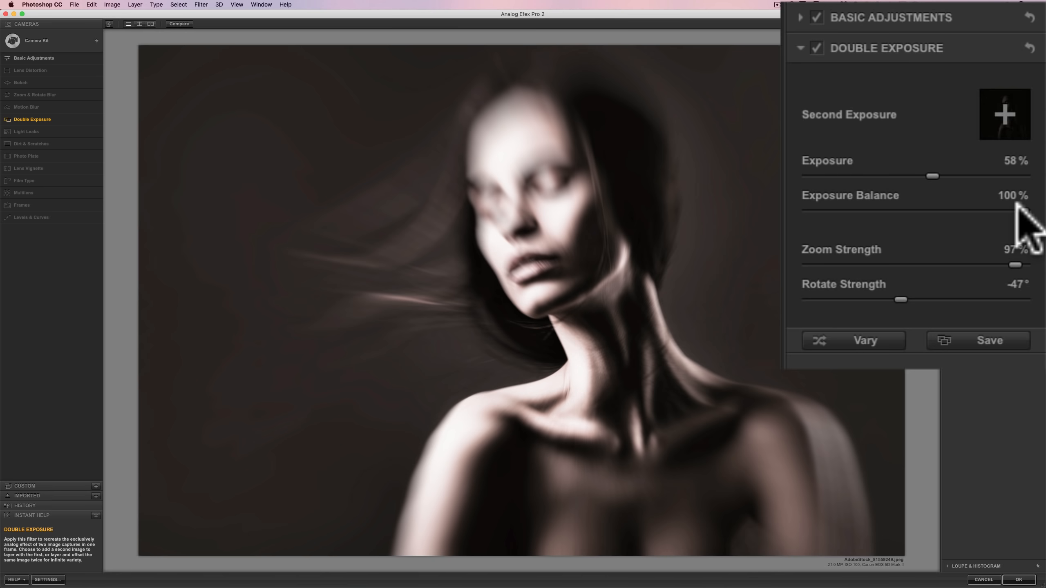
drag(1021, 210, 878, 209)
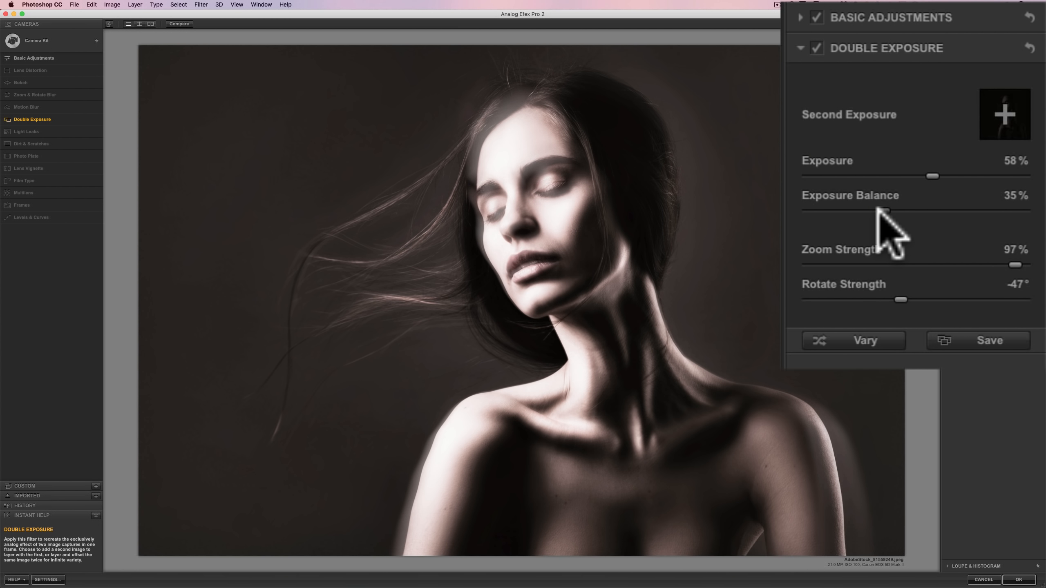
click(877, 208)
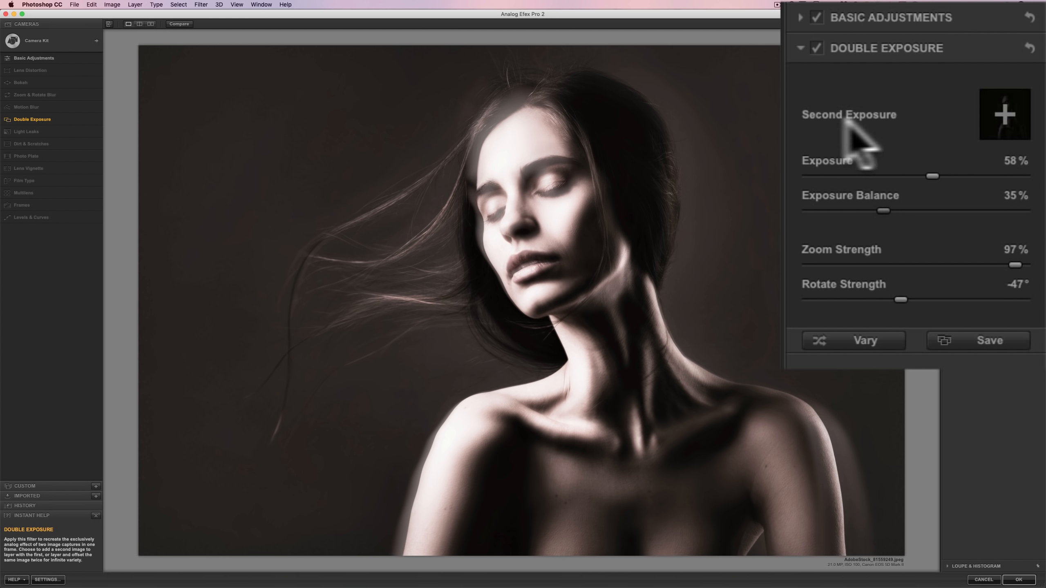
Load AdobeStock_140713966.jpg from the Desktop as the second exposure image
click(1004, 108)
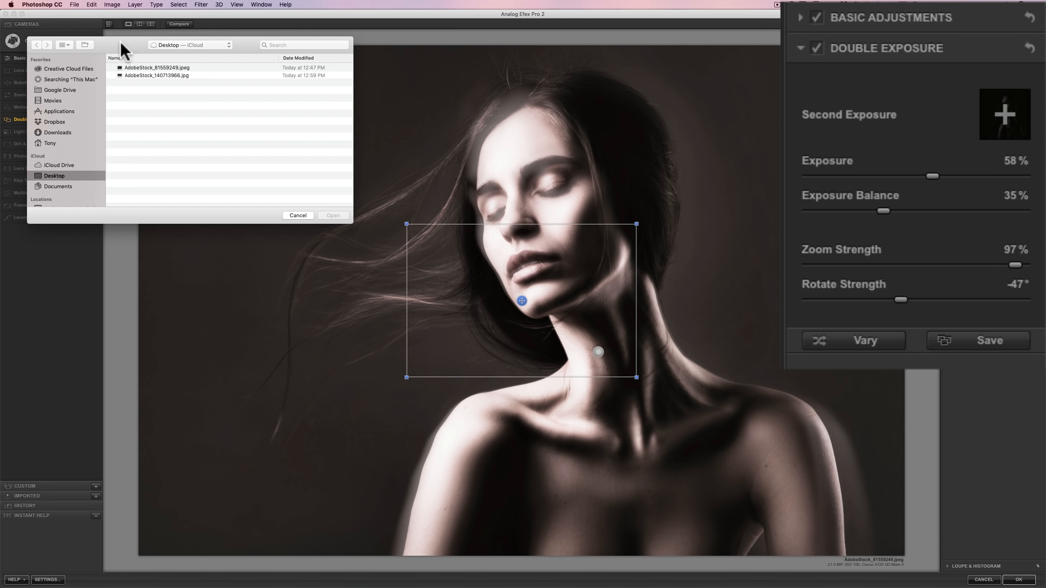
drag(132, 43, 414, 75)
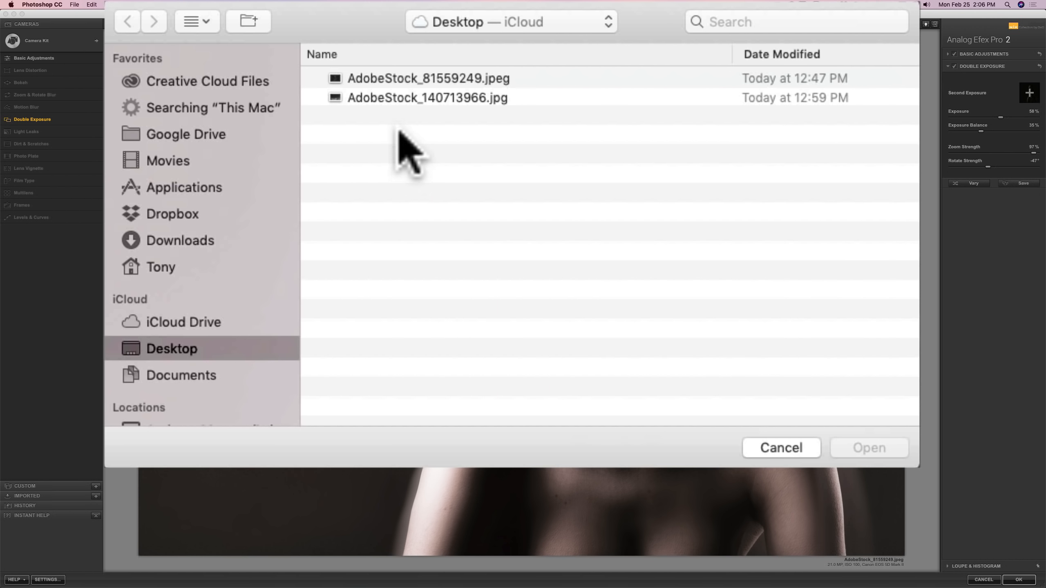
click(416, 98)
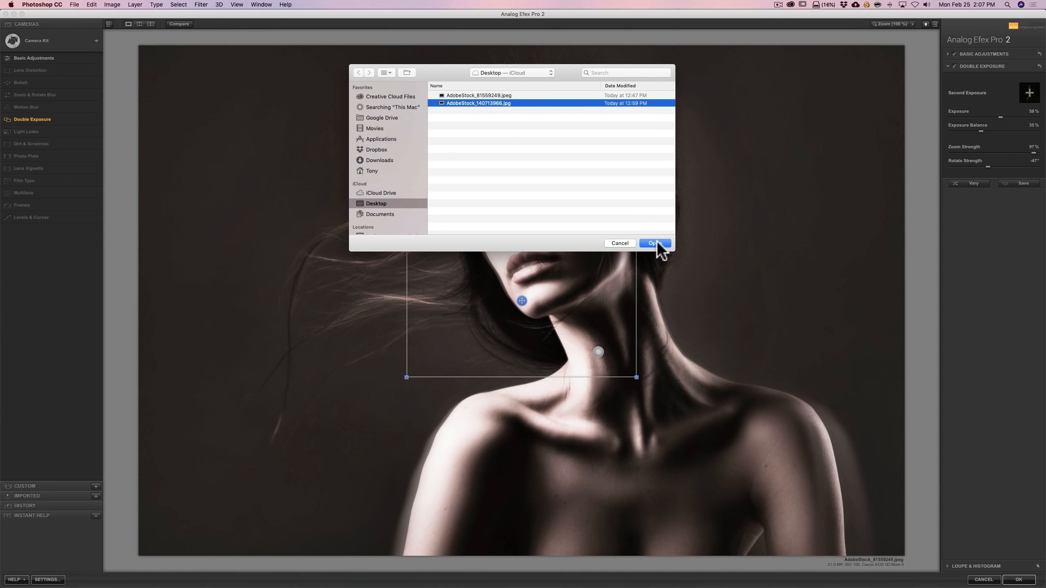
click(656, 243)
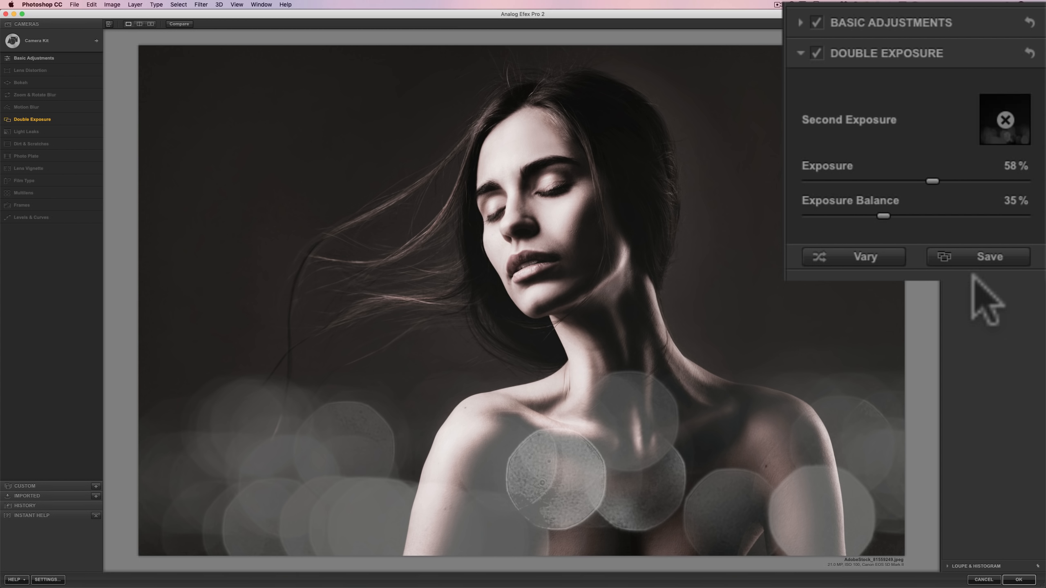
Move the bokeh second exposure upward so its frame is centred on the woman's brow
mouse_move(536, 221)
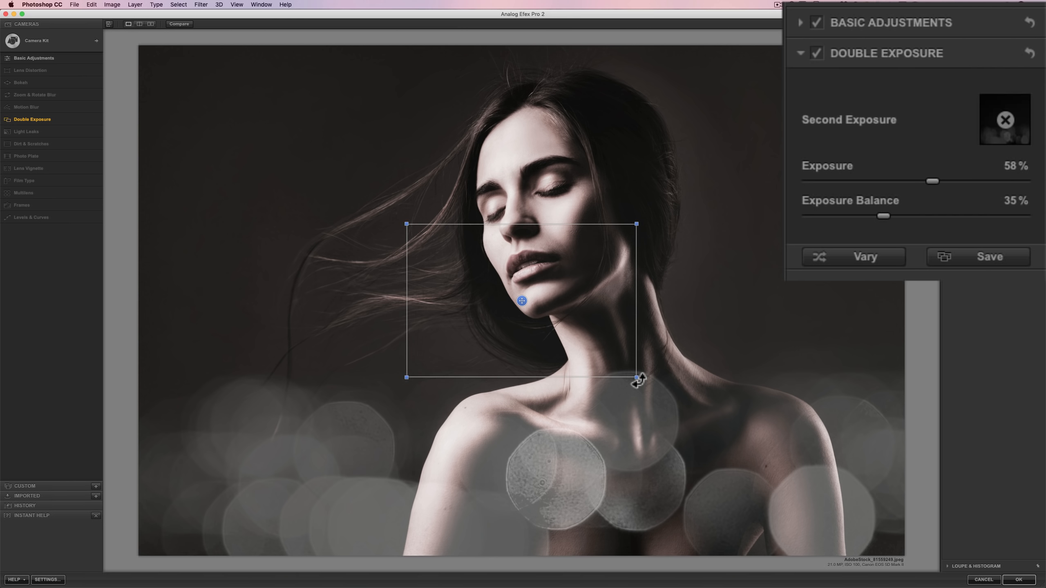
mouse_move(638, 382)
mouse_down()
mouse_move(602, 397)
mouse_move(645, 387)
mouse_up()
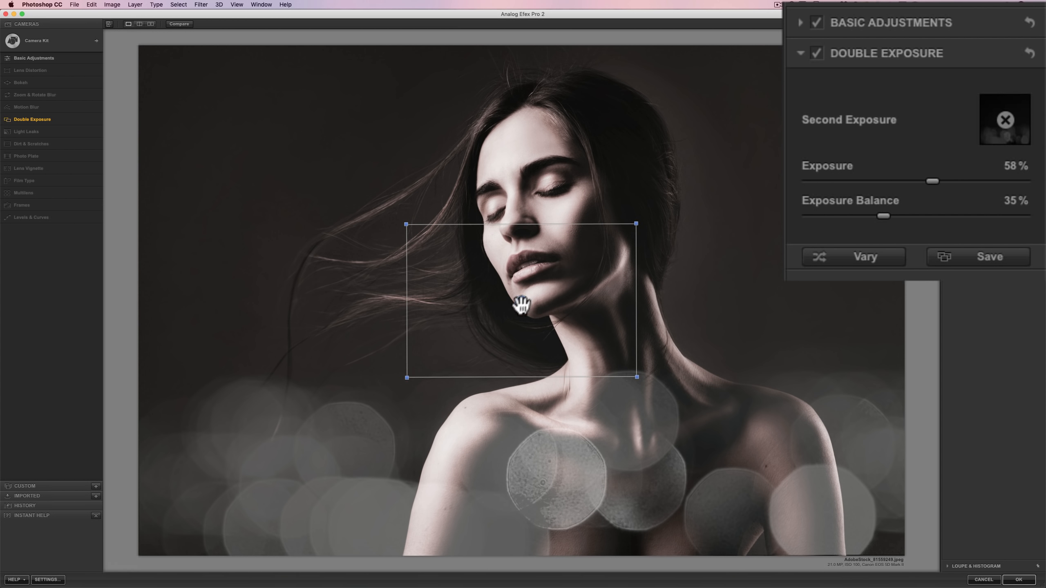
drag(522, 304, 527, 179)
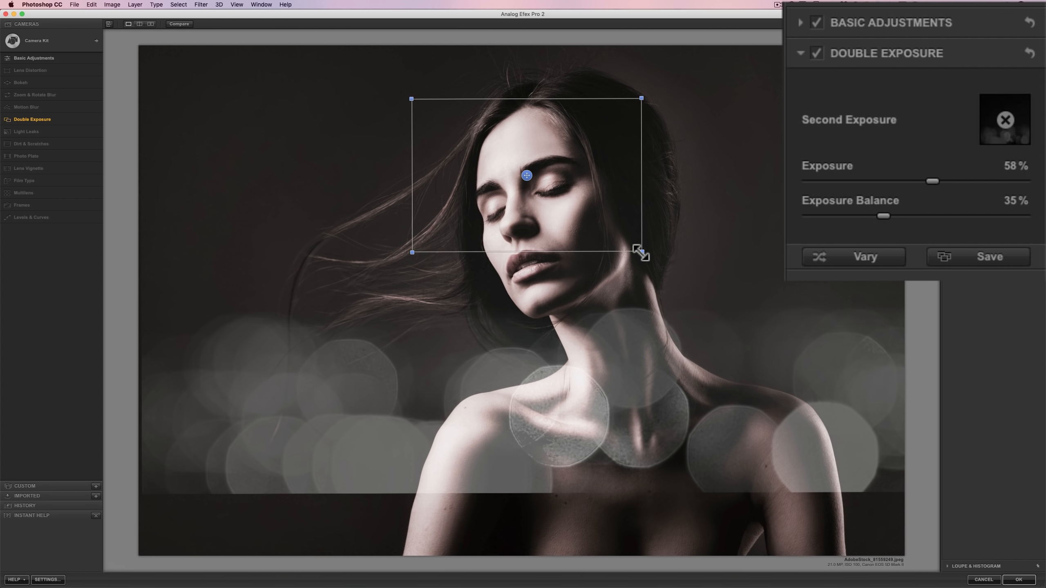
Enlarge the second exposure to about 1.5 times its size, centre it near the nose, and tilt it slightly counterclockwise
drag(642, 251, 644, 255)
drag(674, 280, 692, 298)
drag(527, 171, 535, 217)
drag(720, 340, 745, 332)
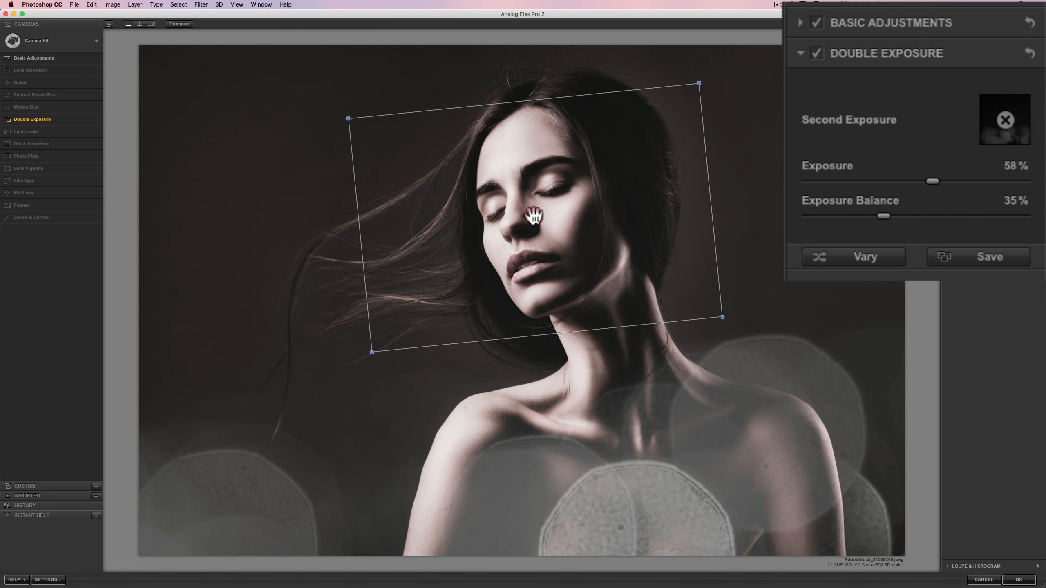
Shift the bokeh second exposure sideways so it centres on the woman's cheek, and enlarge it slightly
drag(536, 217, 561, 214)
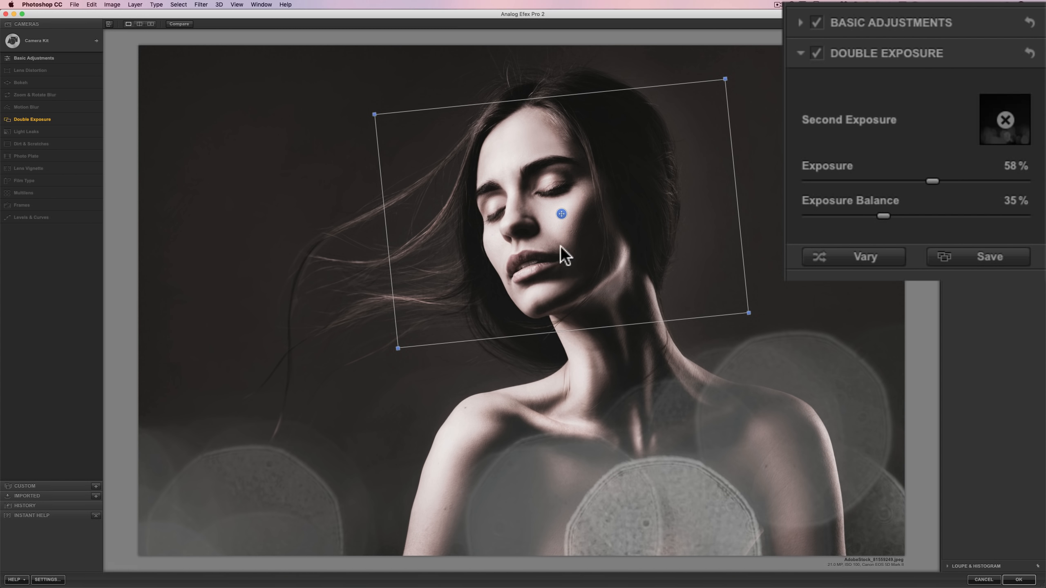
drag(399, 348, 390, 353)
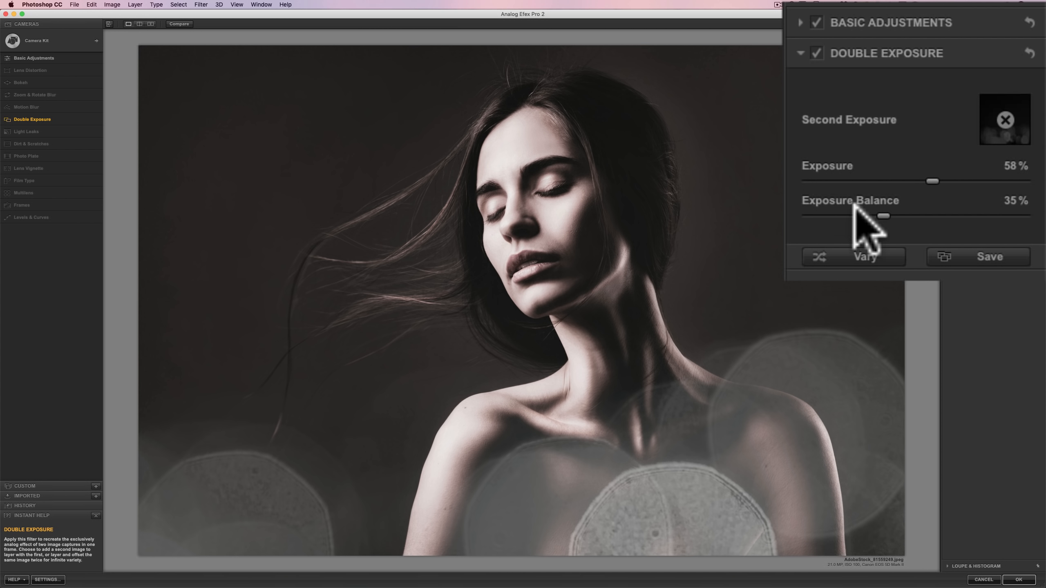
Set the double exposure's Exposure to 55% and its Exposure Balance to 21%
mouse_move(932, 182)
mouse_down()
mouse_move(1028, 178)
mouse_move(911, 172)
mouse_move(928, 187)
mouse_move(923, 176)
mouse_up()
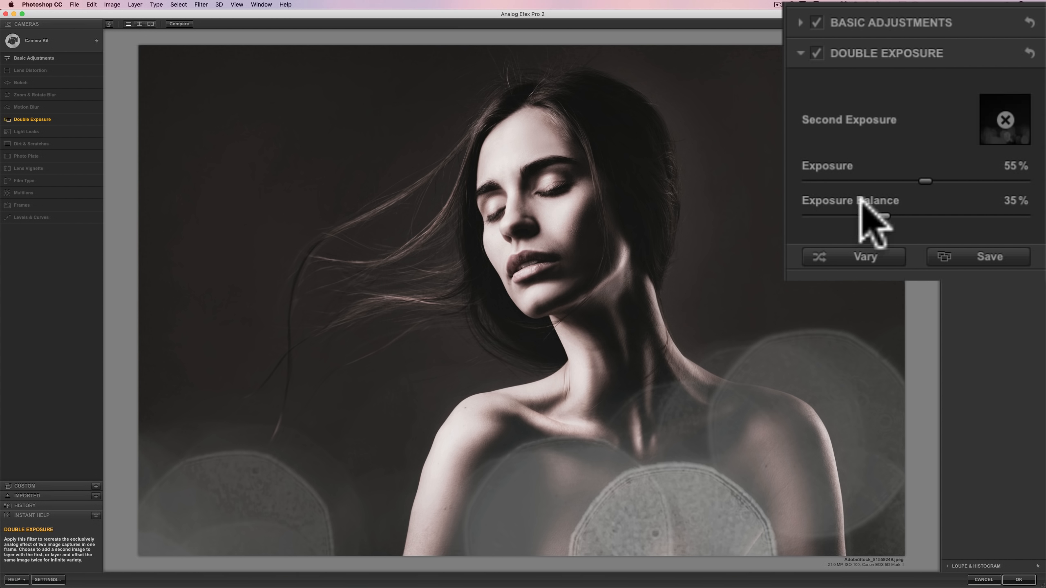
drag(883, 215, 1022, 215)
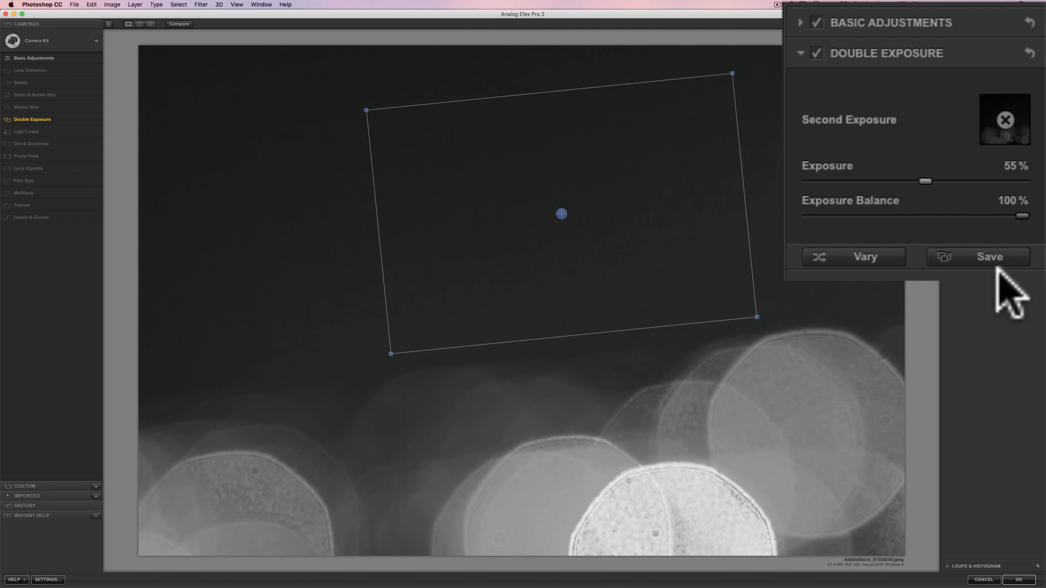
mouse_move(1022, 215)
mouse_down()
mouse_move(807, 216)
mouse_move(890, 215)
mouse_move(850, 215)
mouse_up()
click(790, 211)
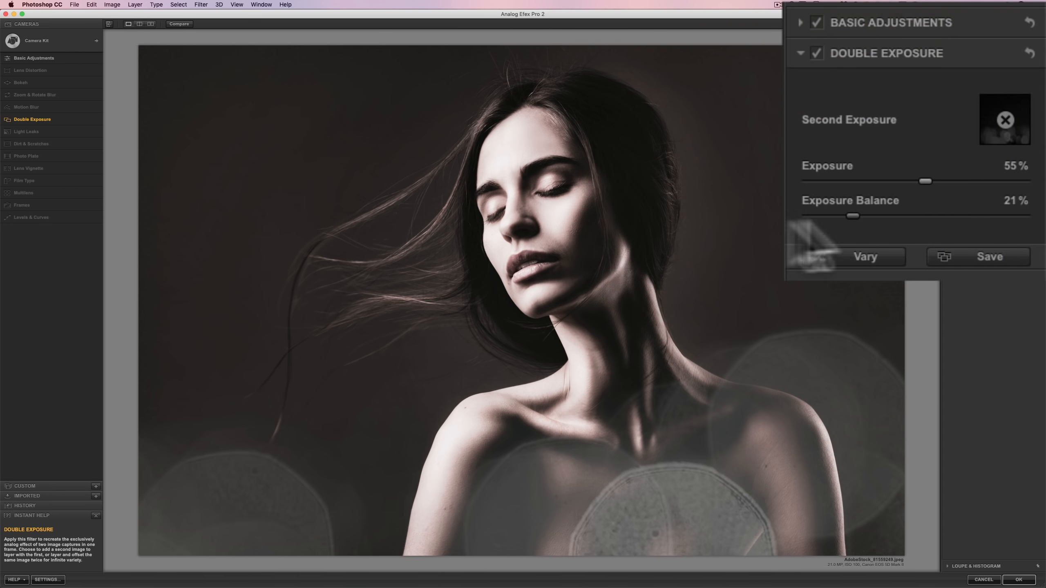
In Basic Adjustments, set Saturation to -71%, Contrast to 10%, Detail Extraction to 75% and Brightness to -8%
click(934, 17)
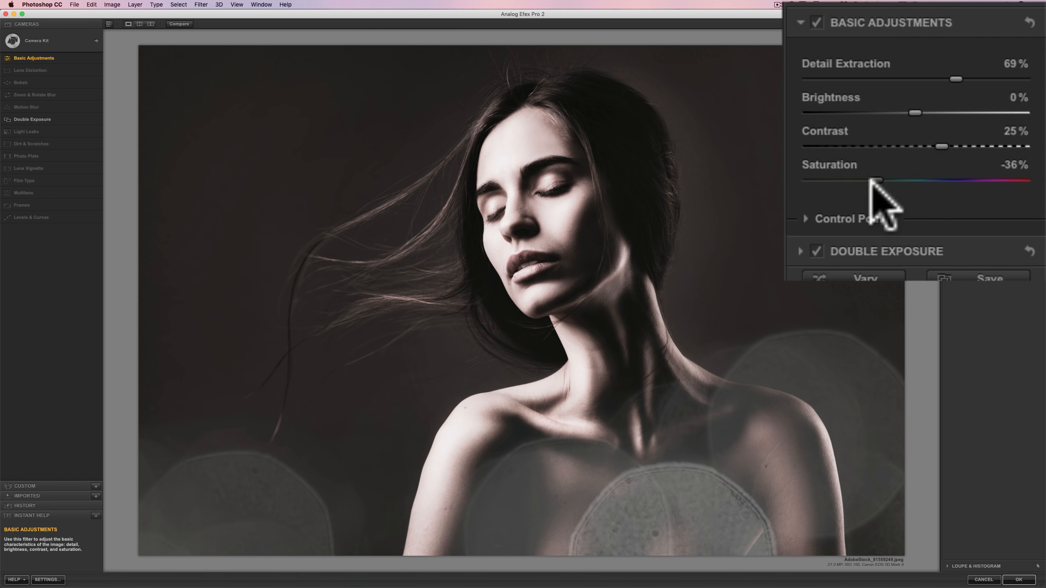
drag(875, 180, 837, 181)
click(936, 144)
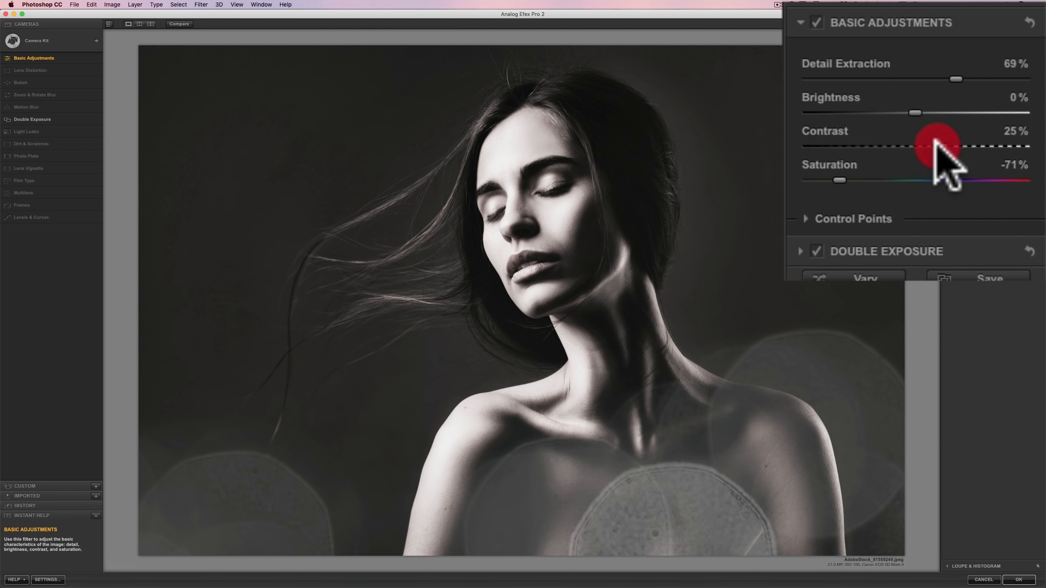
drag(936, 142, 922, 145)
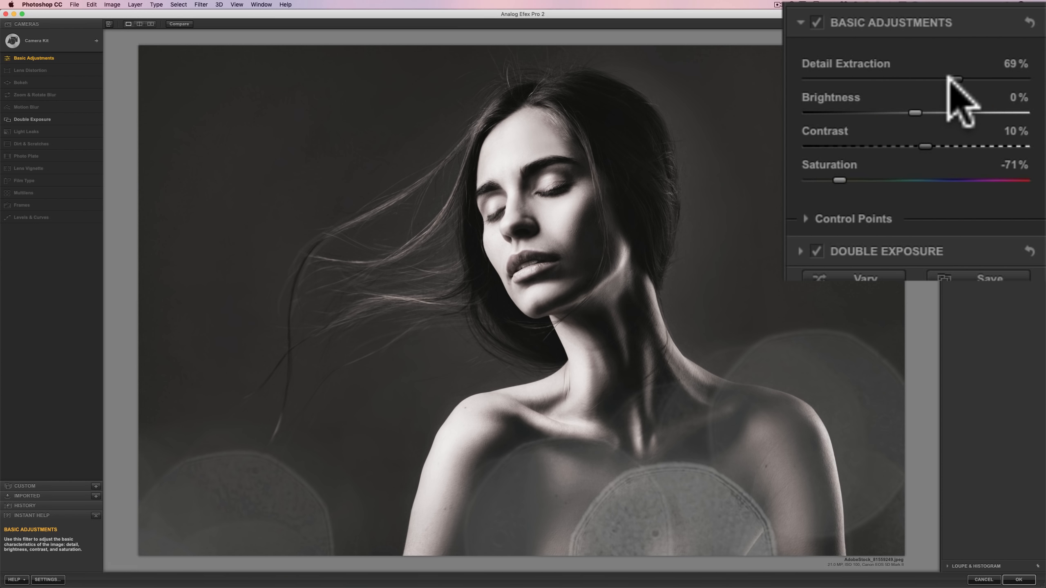
drag(951, 75, 970, 79)
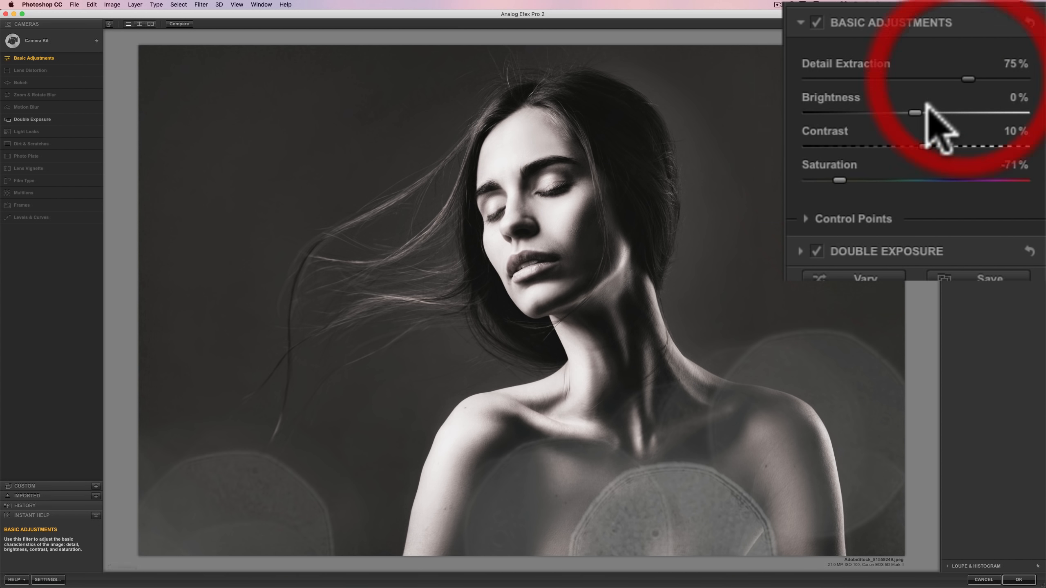
drag(917, 113, 902, 111)
click(959, 22)
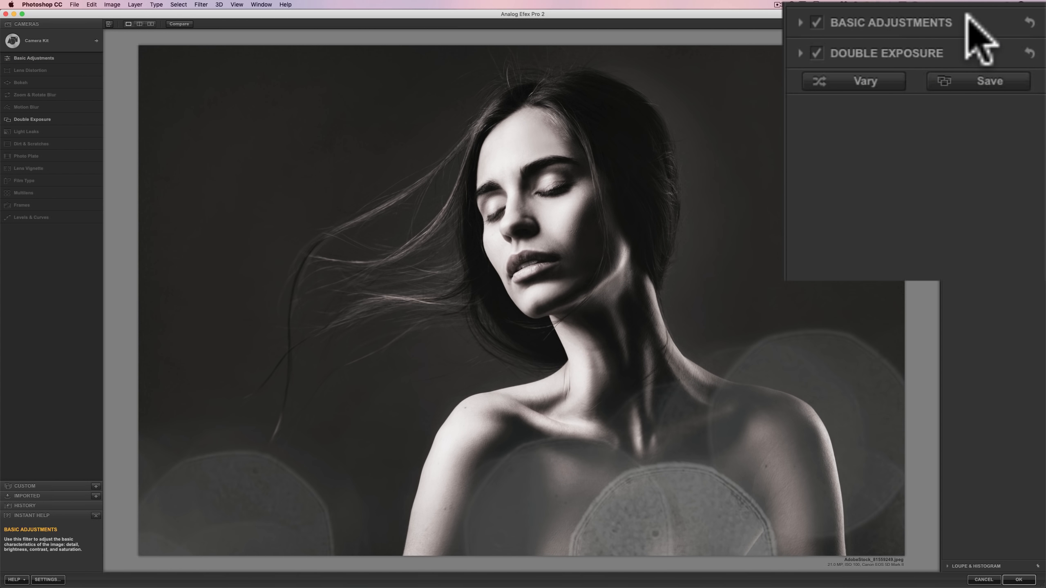
Set the Basic Adjustments Brightness to -12% and apply the filter to the portrait layer
click(967, 17)
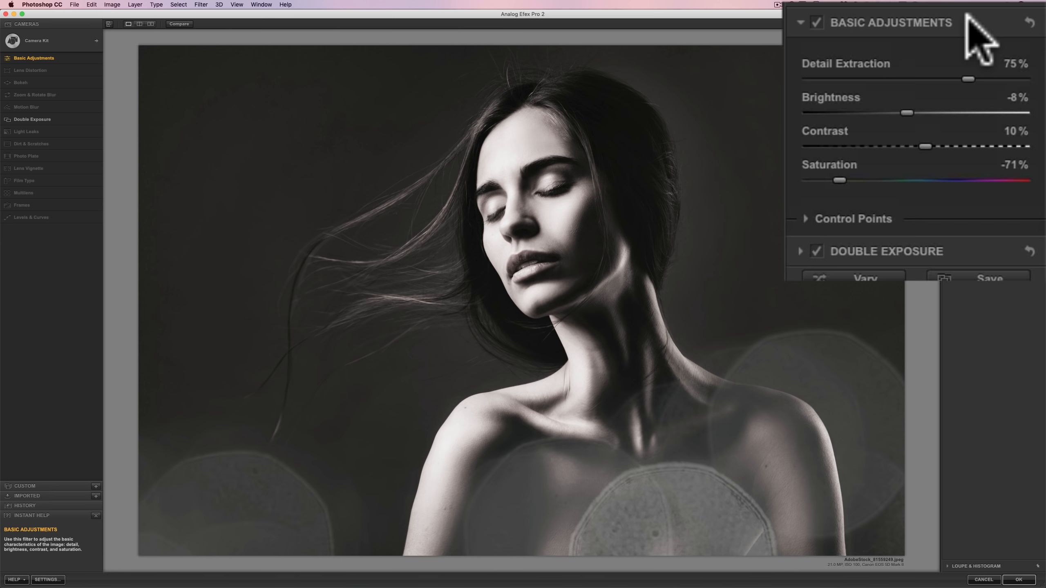
click(920, 108)
mouse_move(919, 108)
mouse_down()
mouse_move(984, 108)
mouse_move(848, 108)
mouse_move(915, 108)
mouse_move(905, 108)
mouse_up()
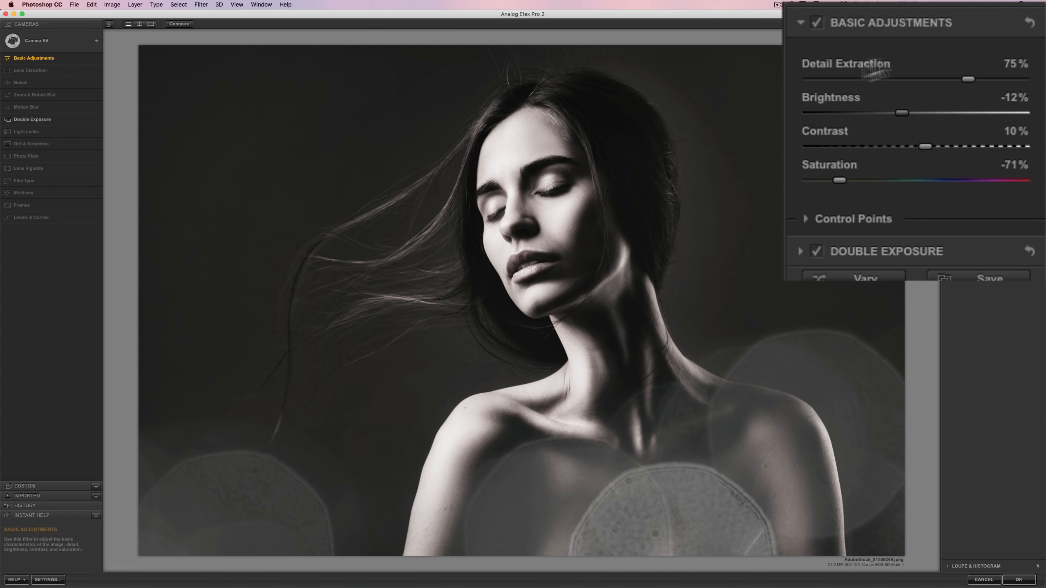
click(944, 25)
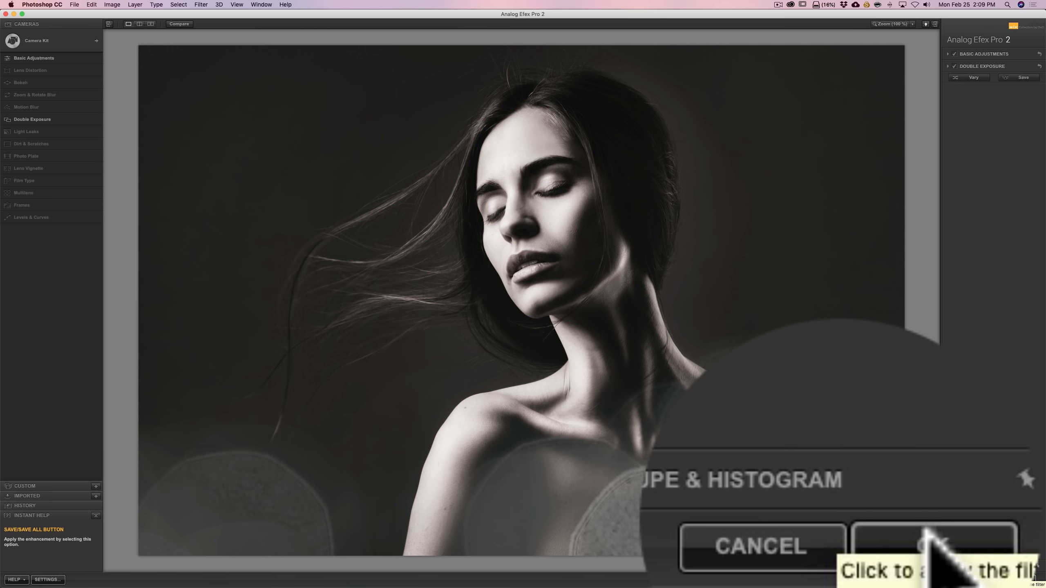
click(1018, 580)
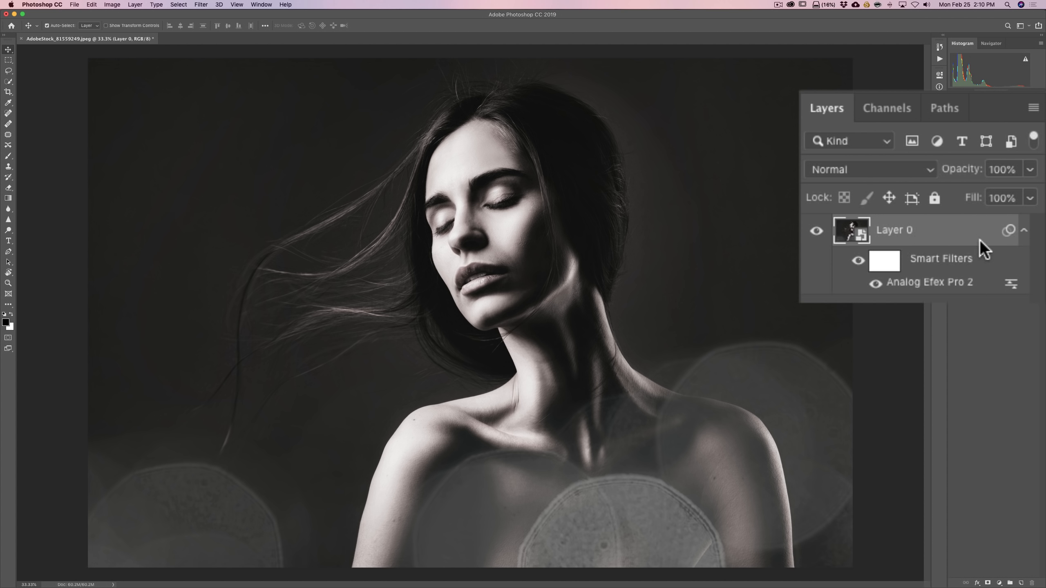
Reopen the Analog Efex Pro 2 smart filter on Layer 0 and show its Double Exposure settings
double_click(908, 284)
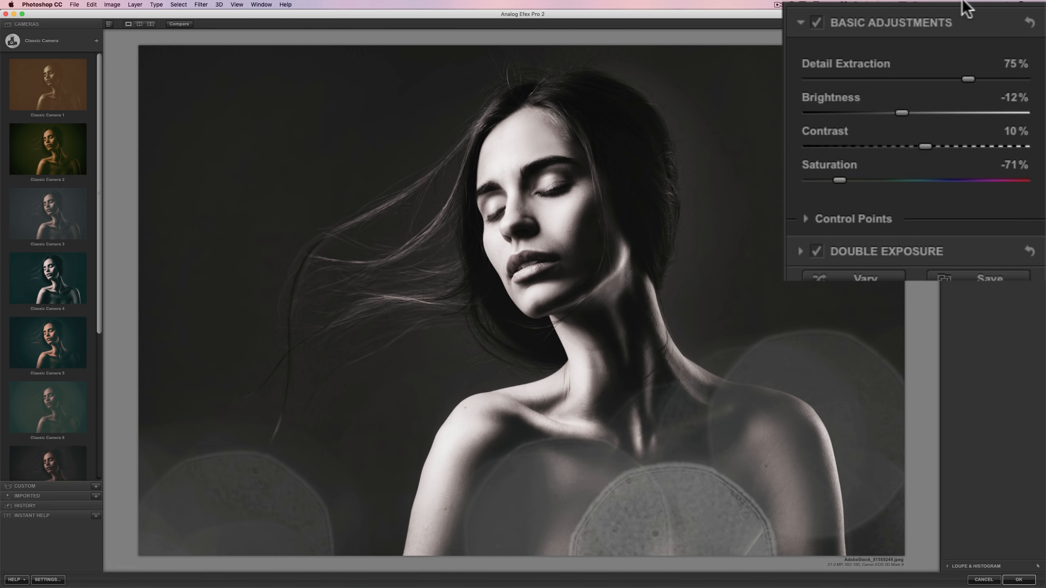
click(973, 248)
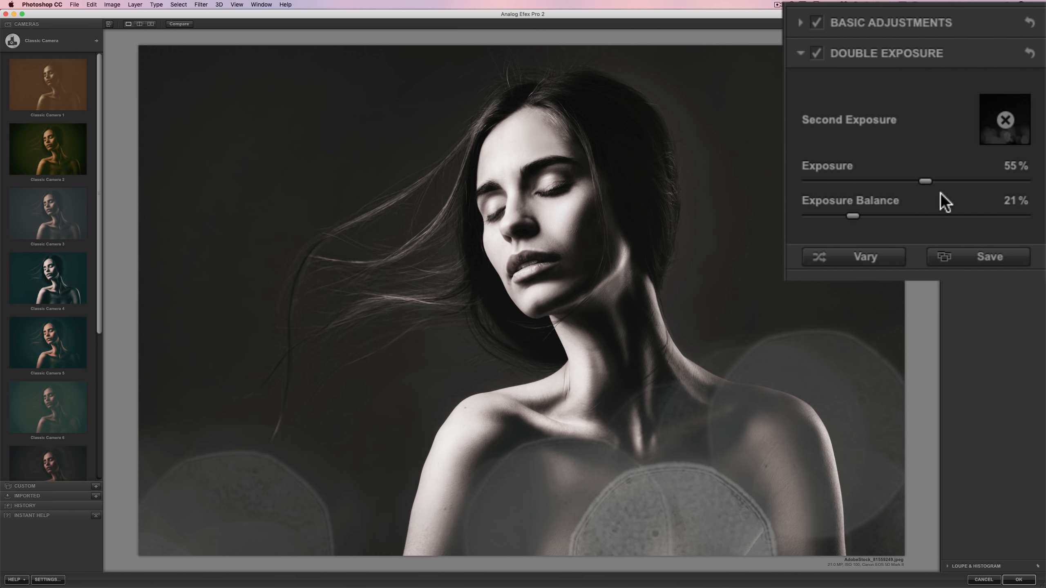
mouse_move(805, 215)
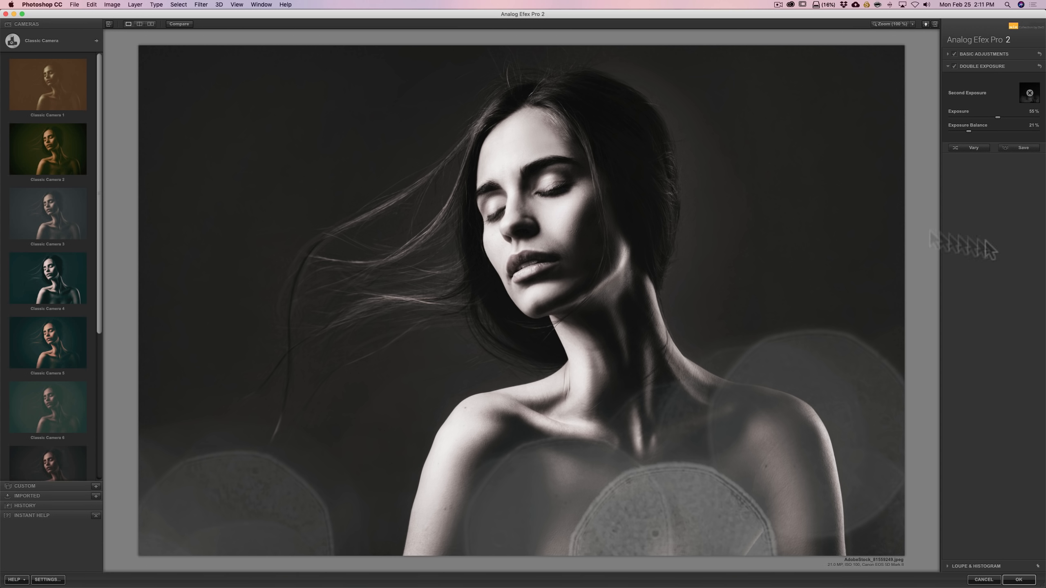
Look through the available single tools and camera tool combinations without choosing a different one
mouse_move(137, 44)
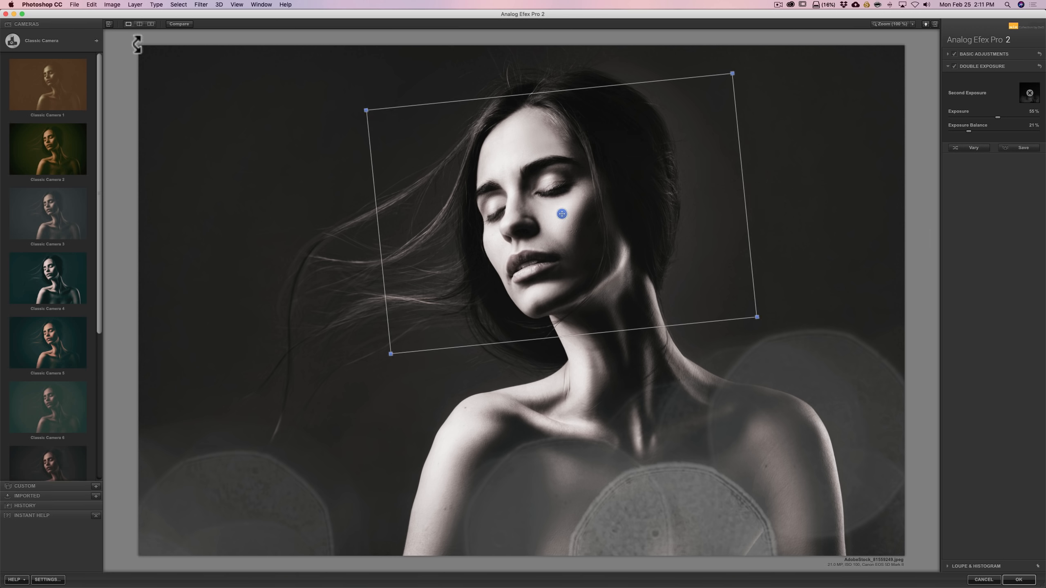
click(95, 40)
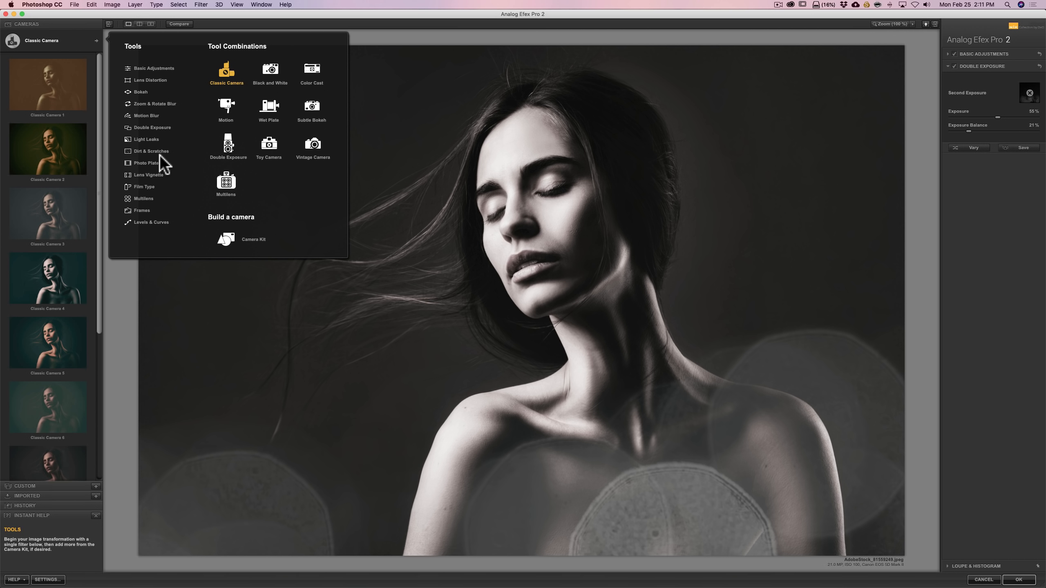
click(301, 21)
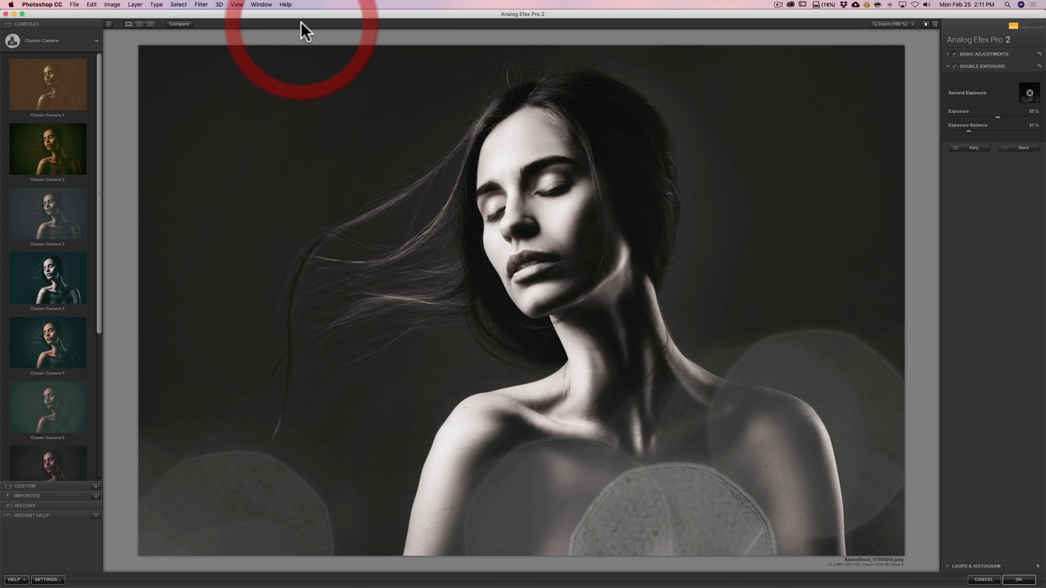